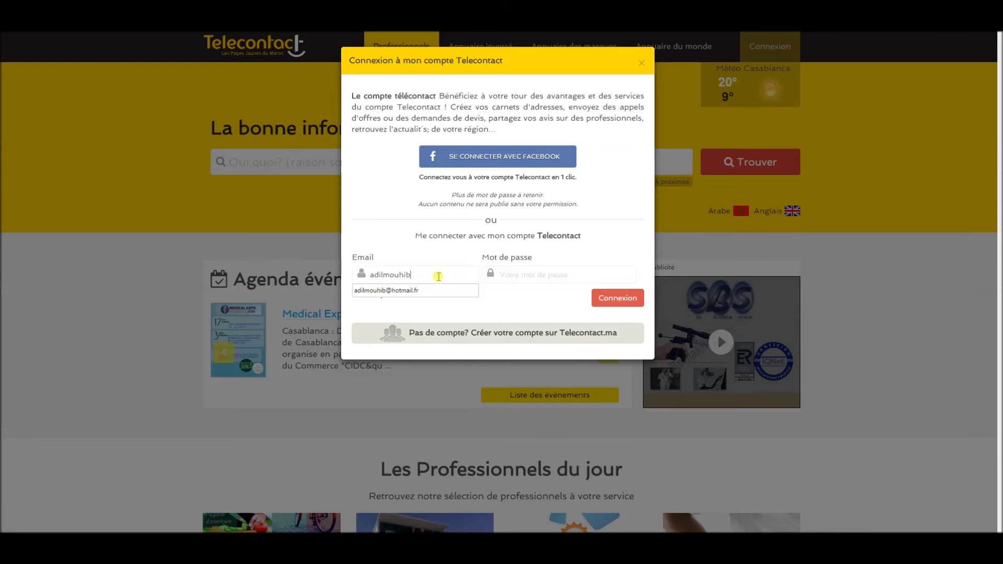
Sign in with the saved e-mail and the account password, then dismiss the features tour.
click(439, 290)
click(522, 268)
text(*******)
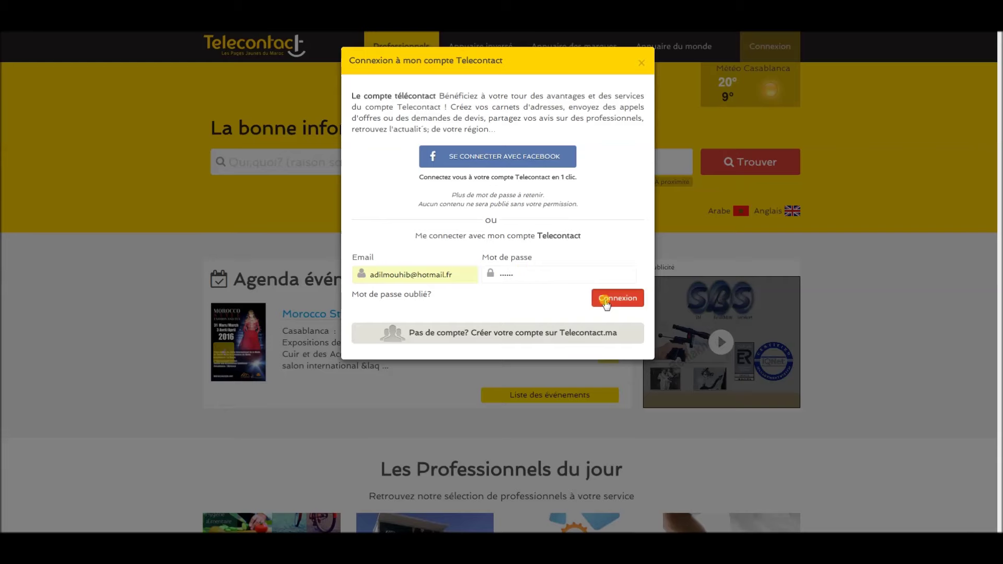
click(606, 299)
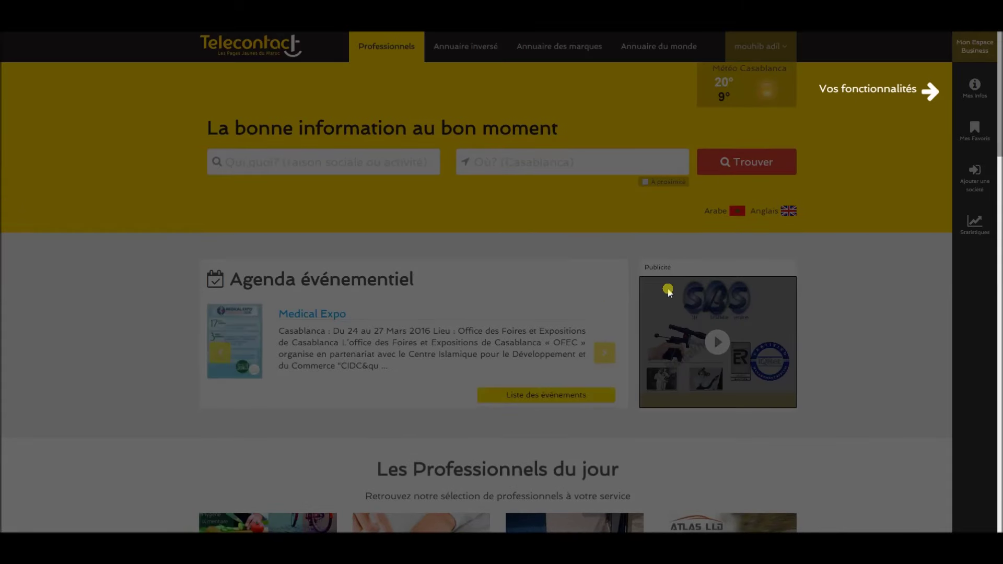
click(964, 170)
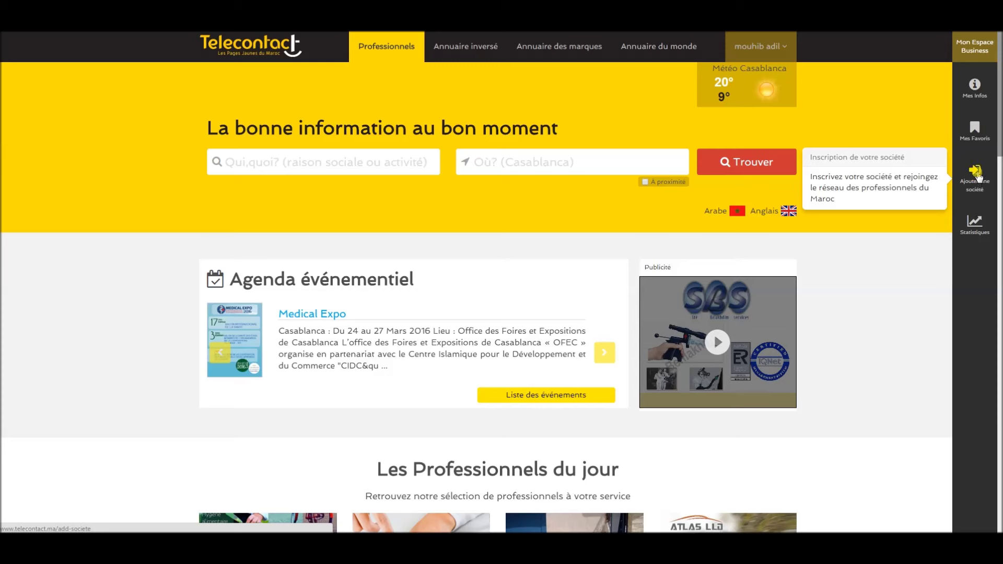
Open the 'Ajouter une société' form and enter company name masociete.
click(977, 172)
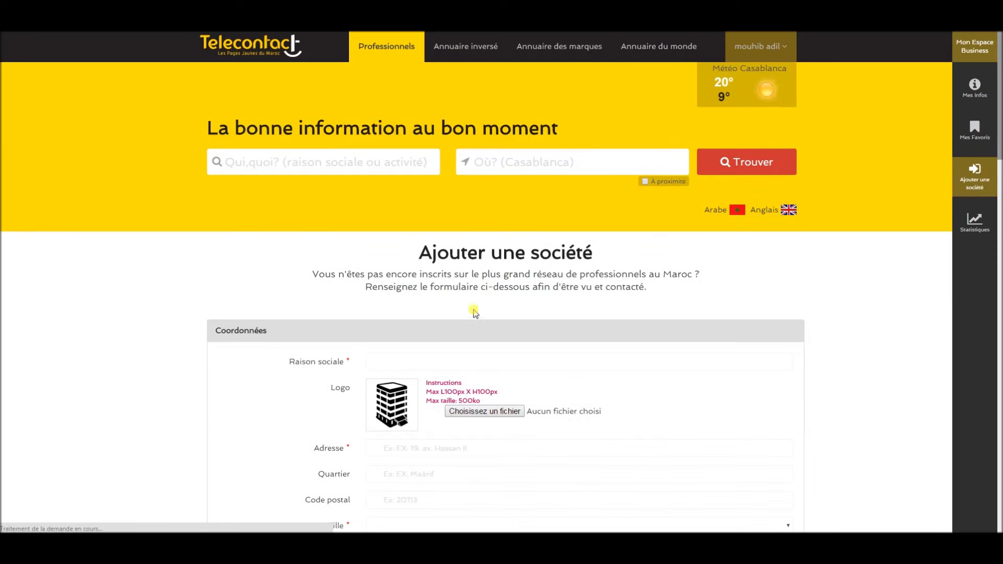
click(407, 363)
text(mas)
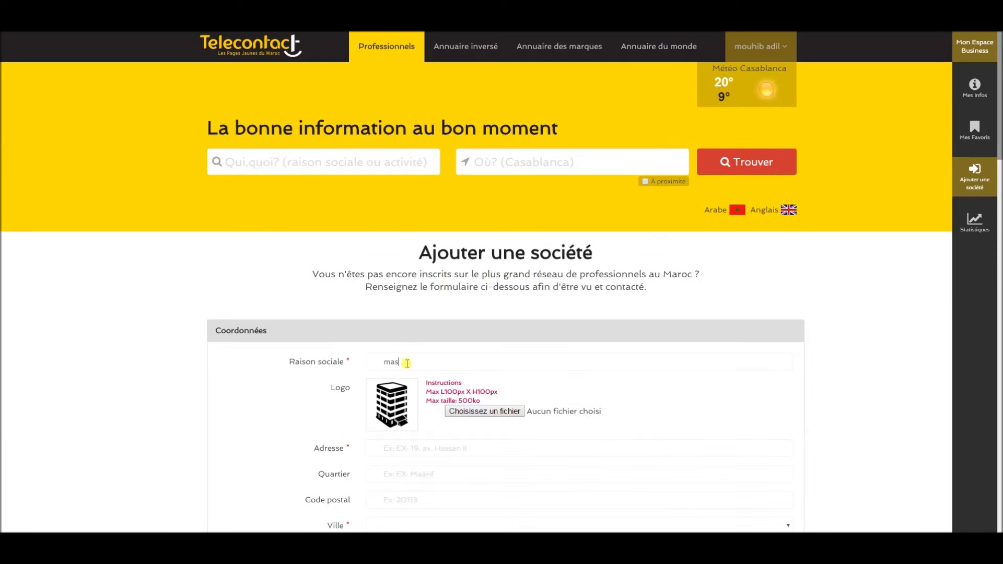
text(ociete)
scroll(469, 426, down, 1)
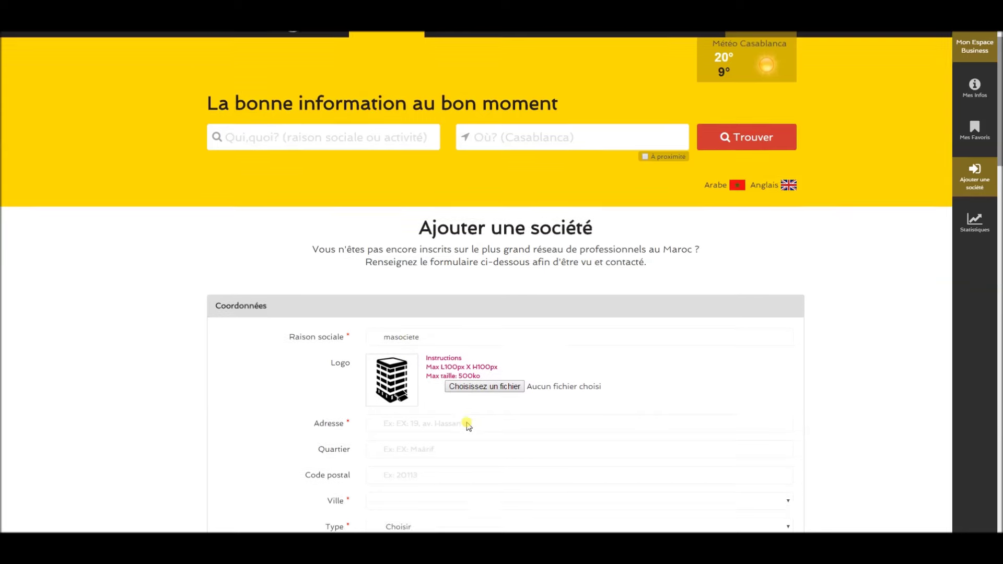
scroll(469, 426, down, 4)
click(412, 207)
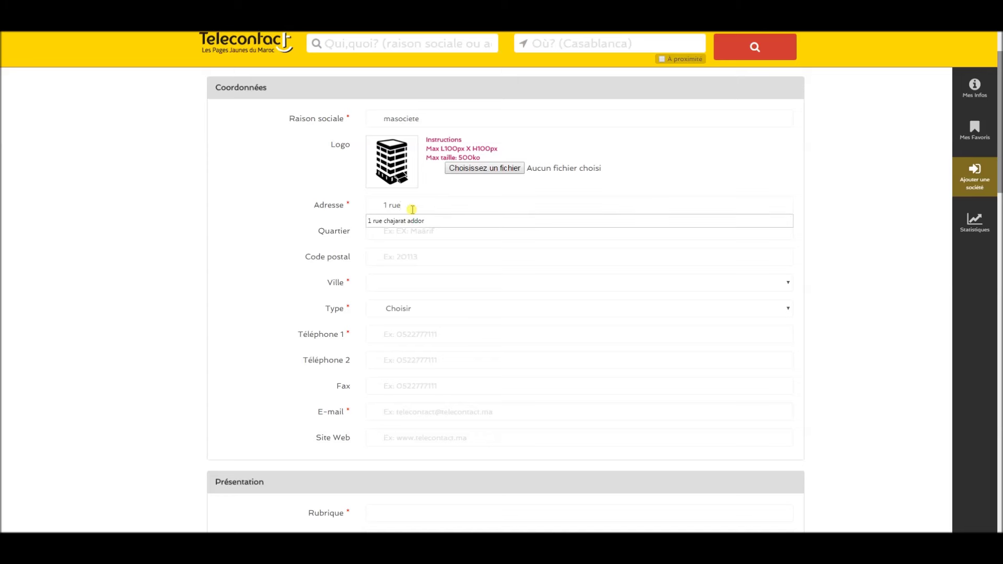
click(418, 234)
text(maarif)
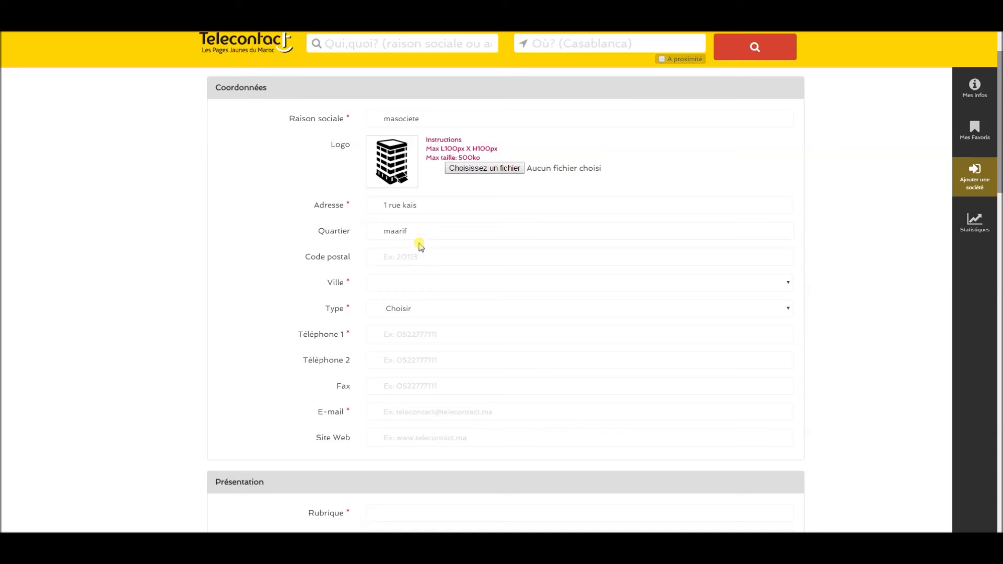
click(417, 253)
text(2)
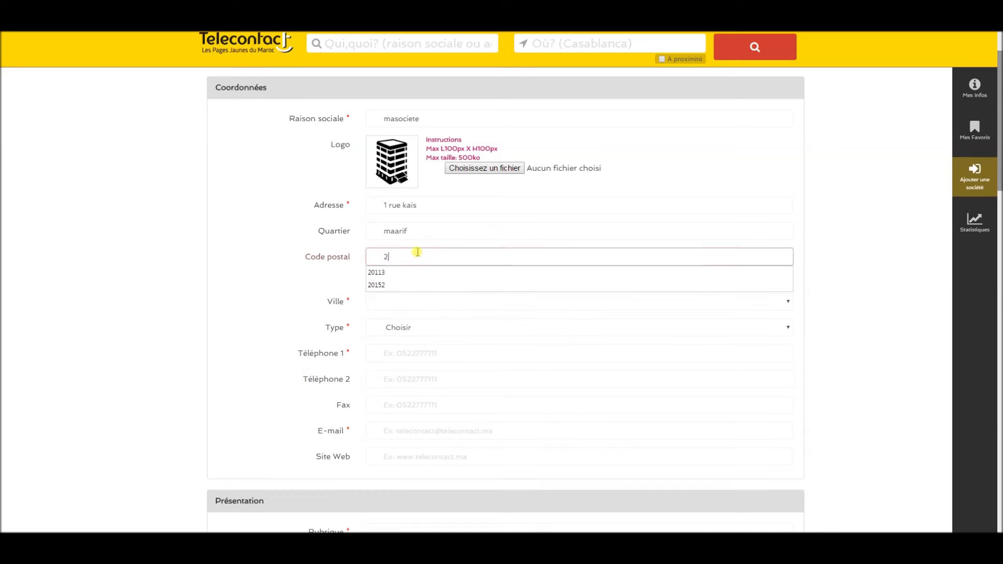
text(0130)
Set the city to Casablanca and the company type to Siège.
click(418, 283)
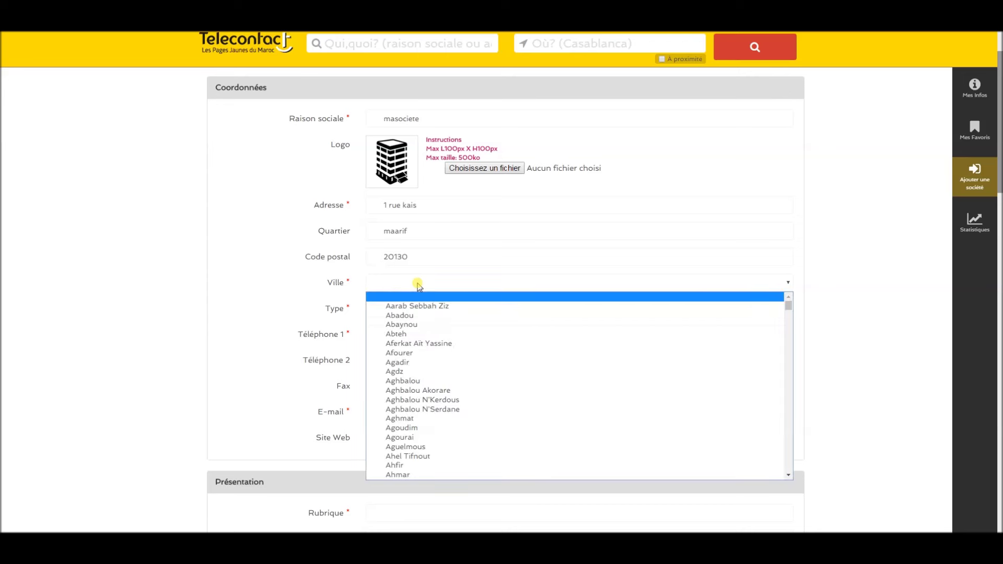
text(casa)
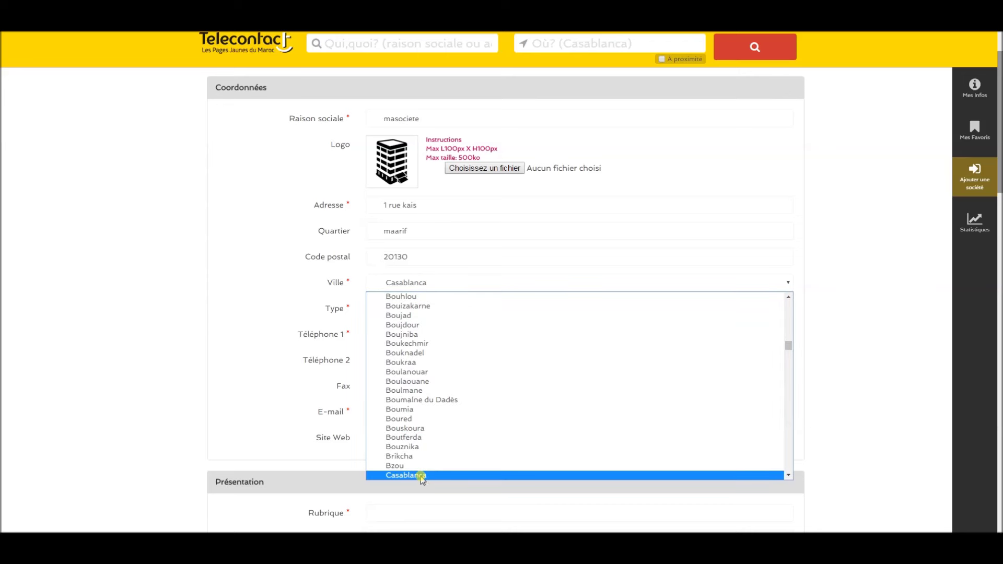
click(418, 477)
click(410, 310)
click(408, 330)
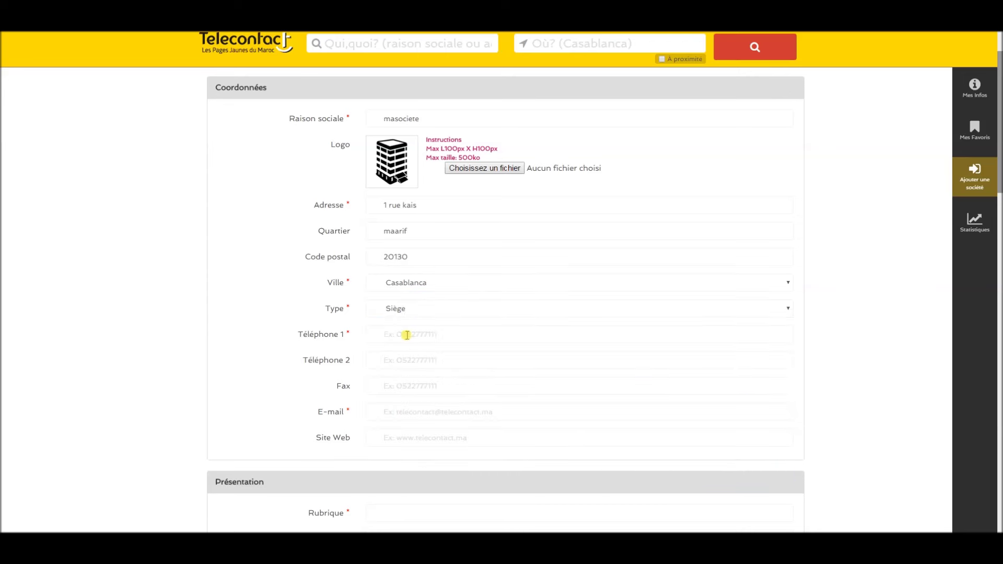
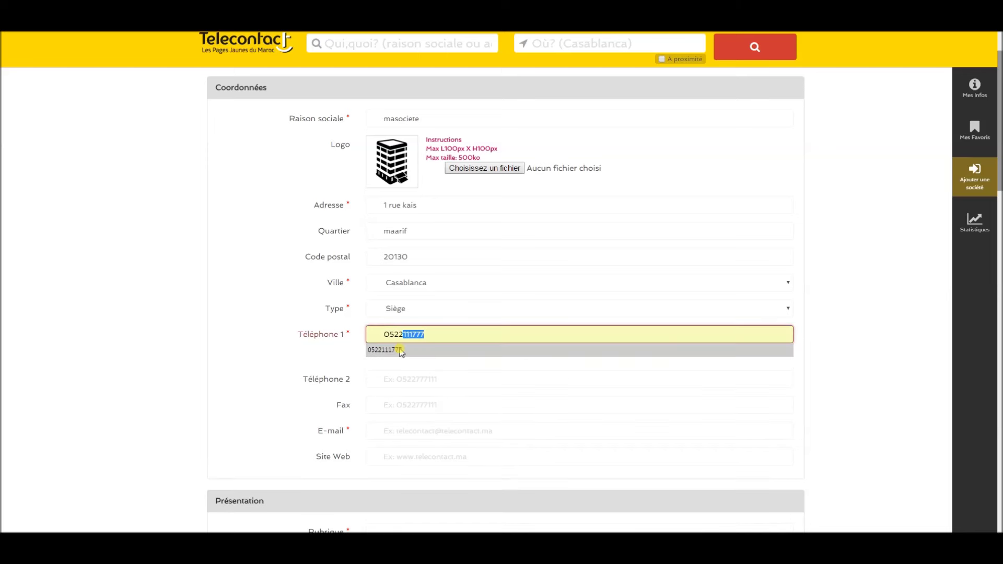
Fill in the main and second company phone numbers.
click(403, 357)
click(403, 358)
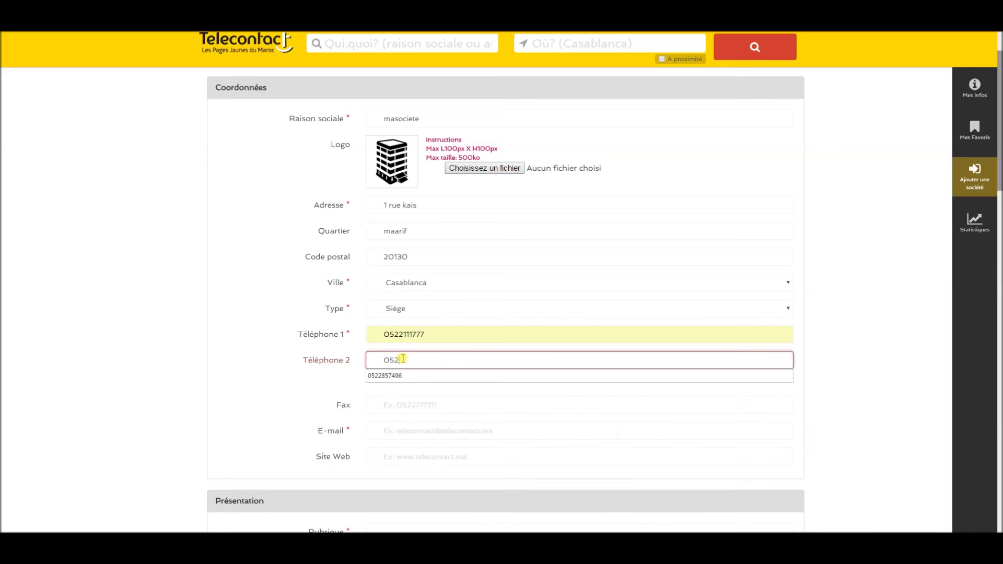
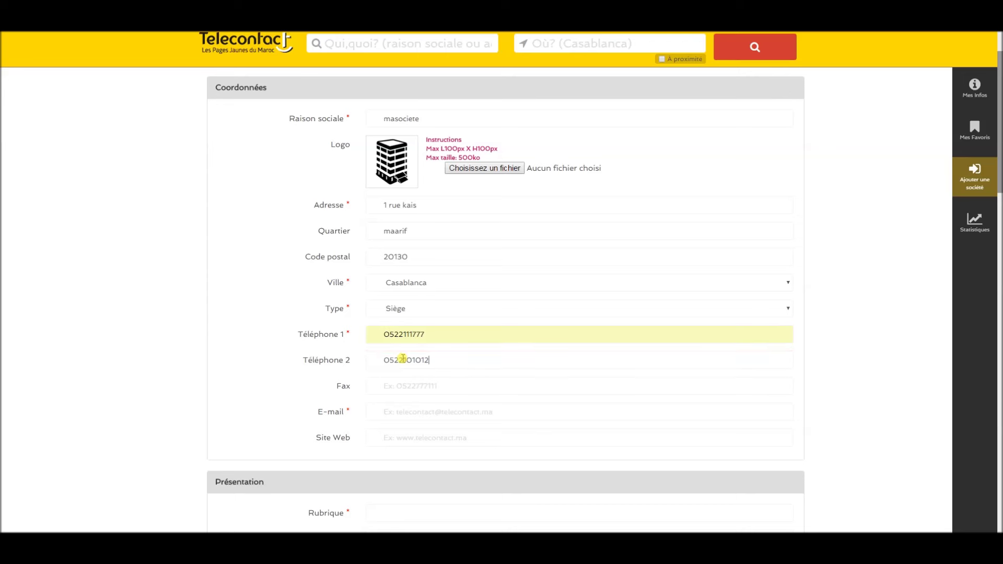
click(394, 384)
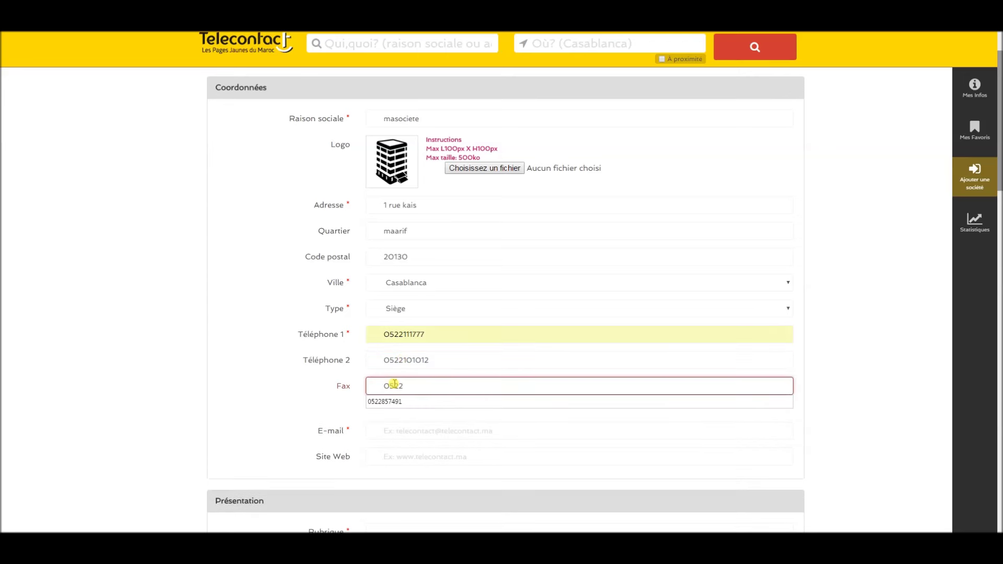
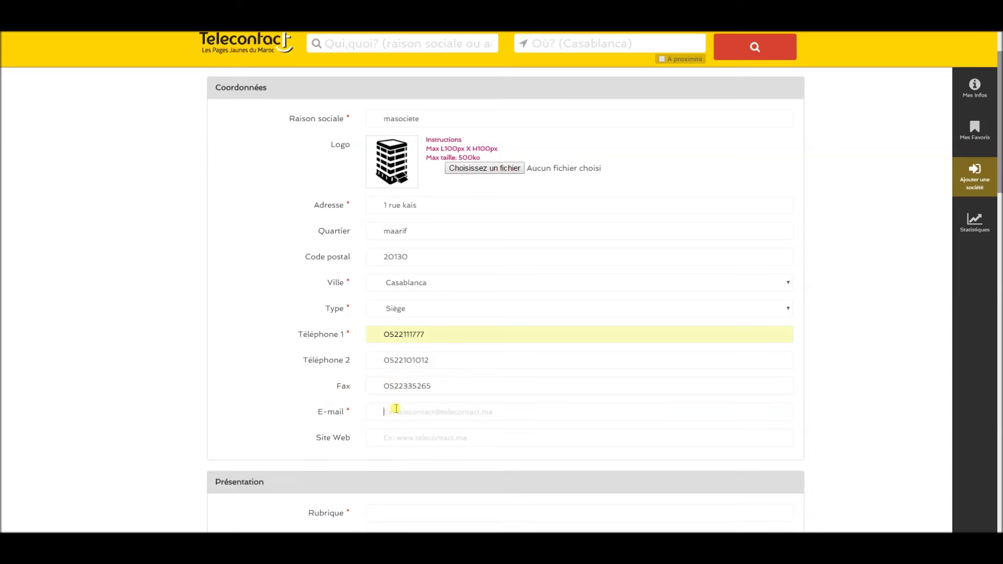
click(397, 442)
text(www.masociete.ma)
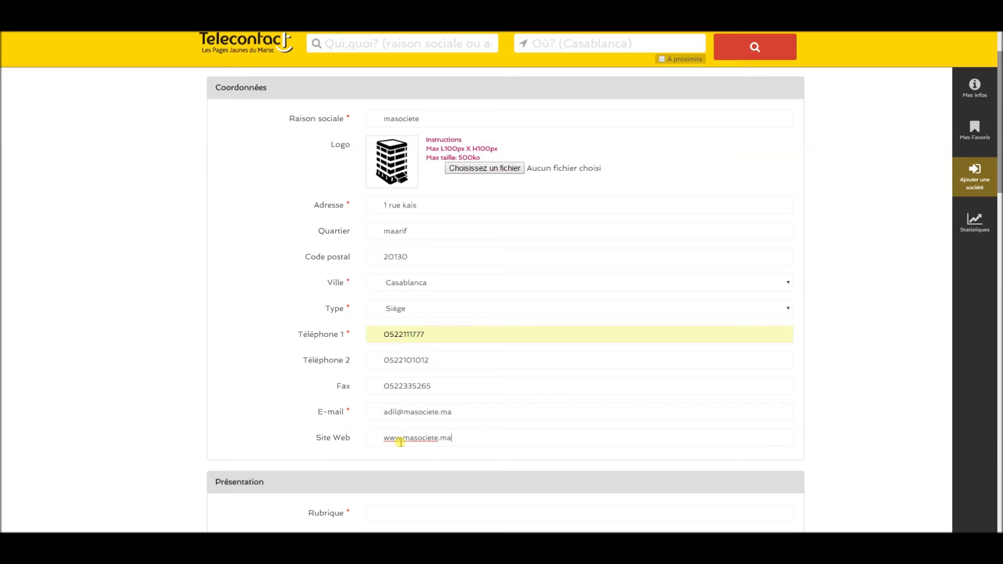
scroll(402, 431, down, 1)
Search the Rubrique field with 'public' and choose Agences de publicité as the category.
scroll(402, 429, down, 2)
click(394, 327)
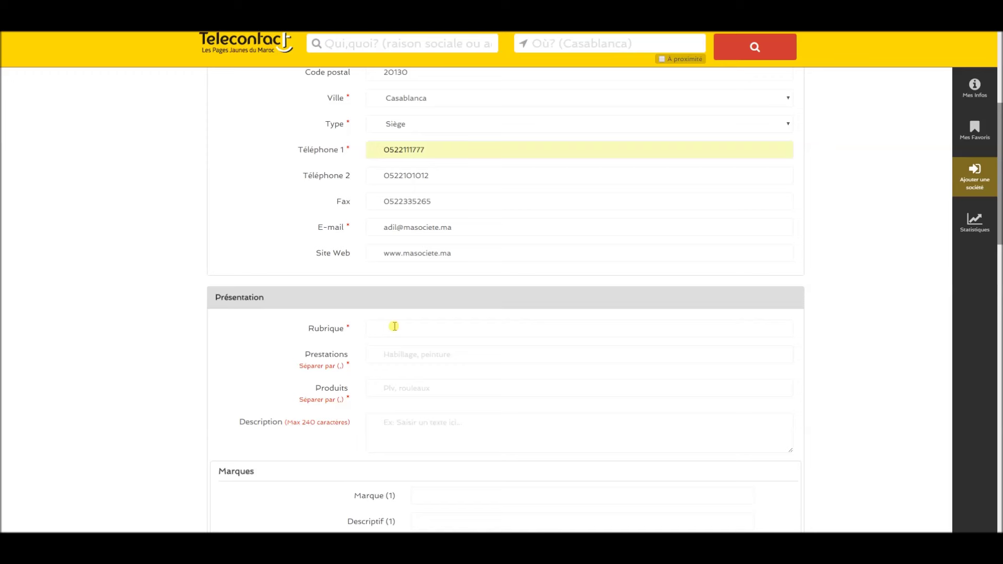
text(en)
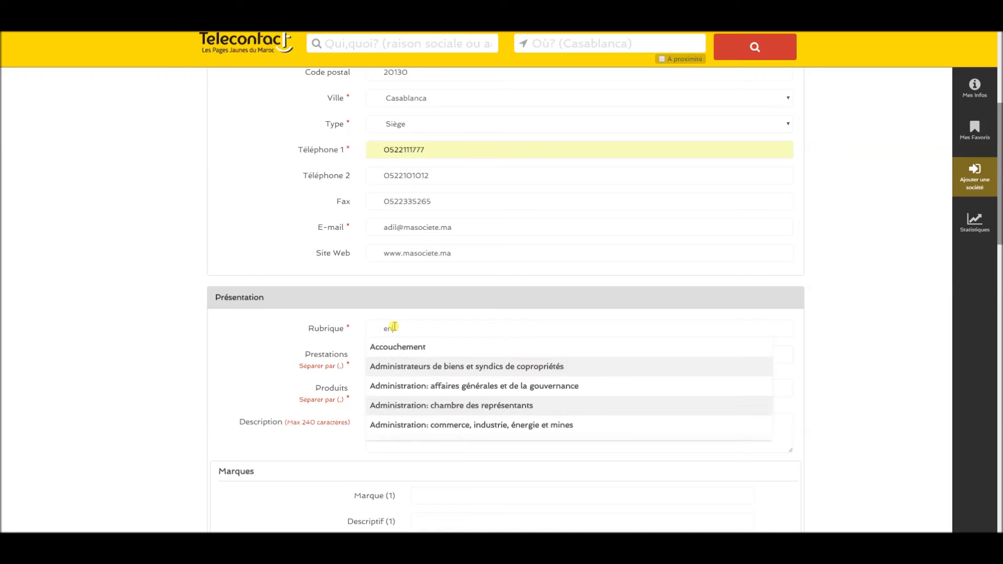
text(se)
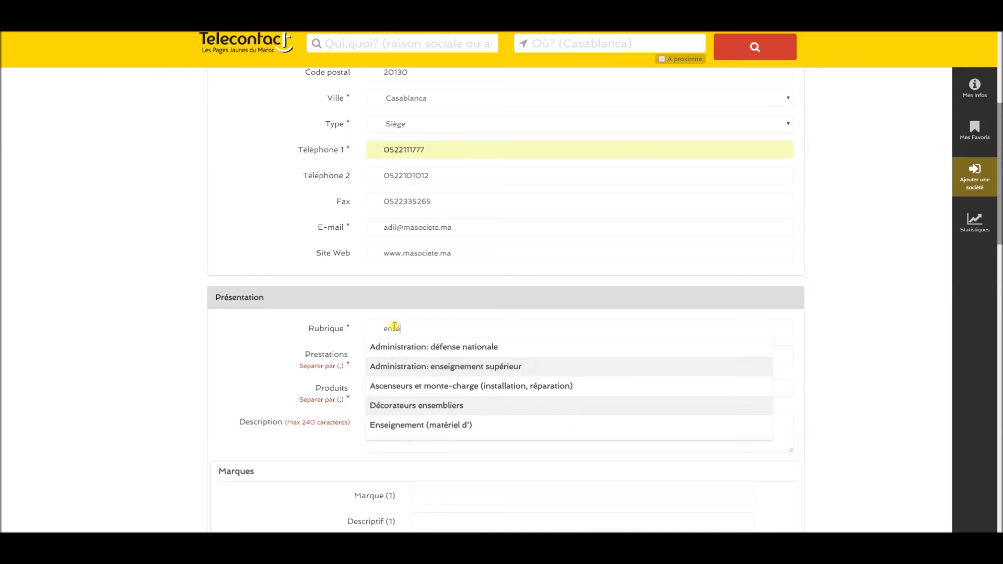
text(i)
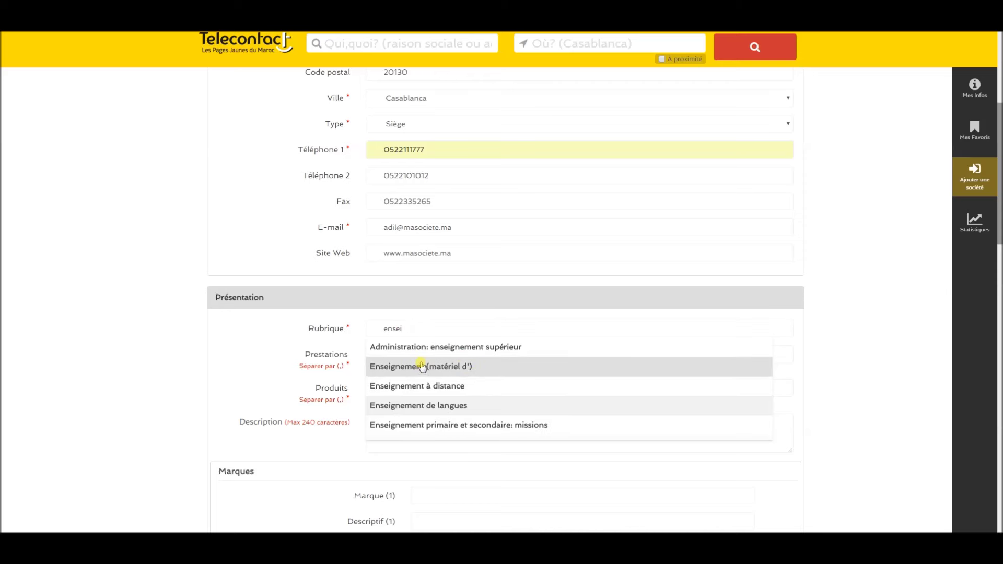
key(BackSpace)
key(BackSpace)
key(BackSpace)
key(BackSpace)
key(BackSpace)
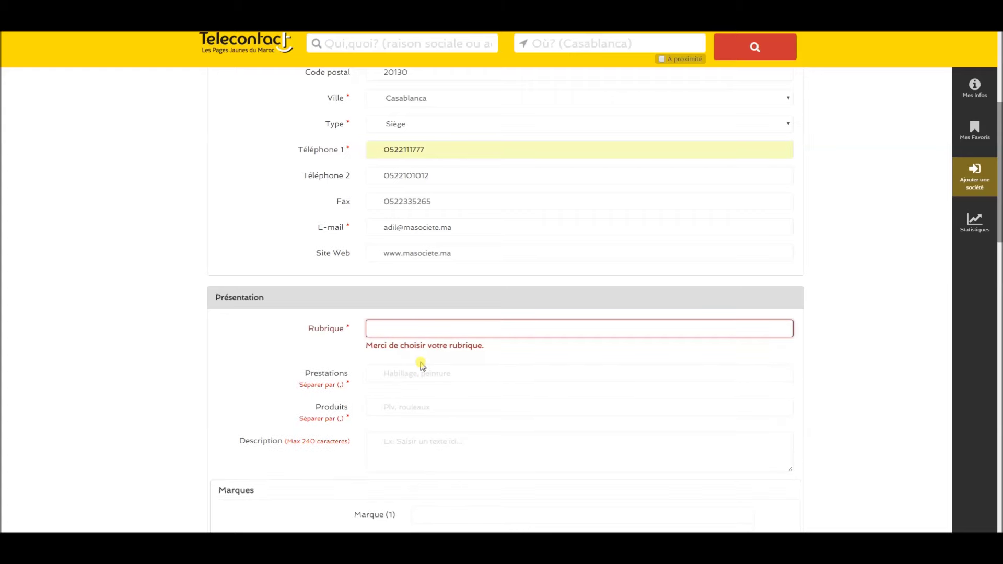
text(enseigne)
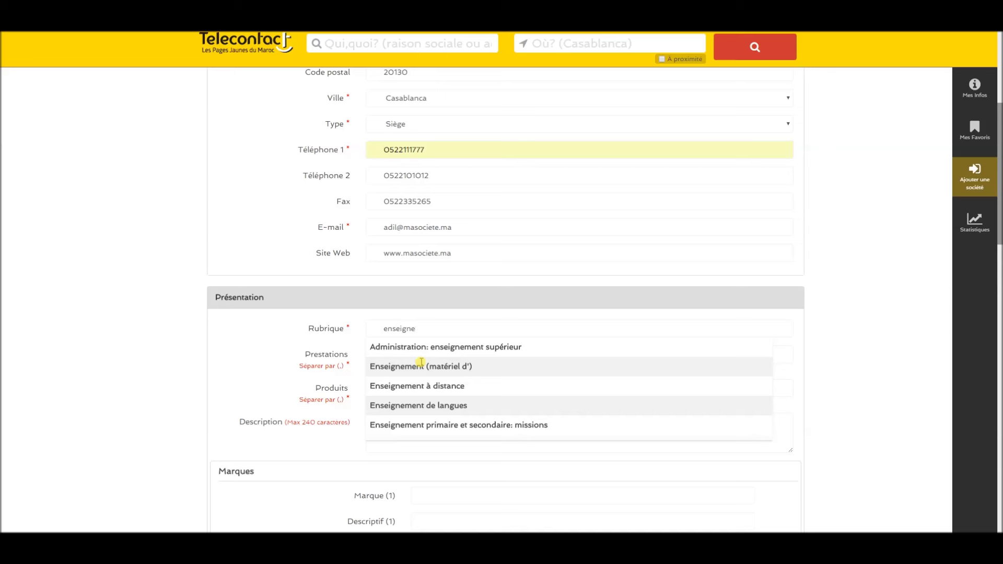
text( lum)
key(BackSpace)
key(BackSpace)
key(BackSpace)
key(BackSpace)
key(BackSpace)
key(BackSpace)
key(BackSpace)
key(BackSpace)
key(BackSpace)
key(BackSpace)
key(BackSpace)
text(public)
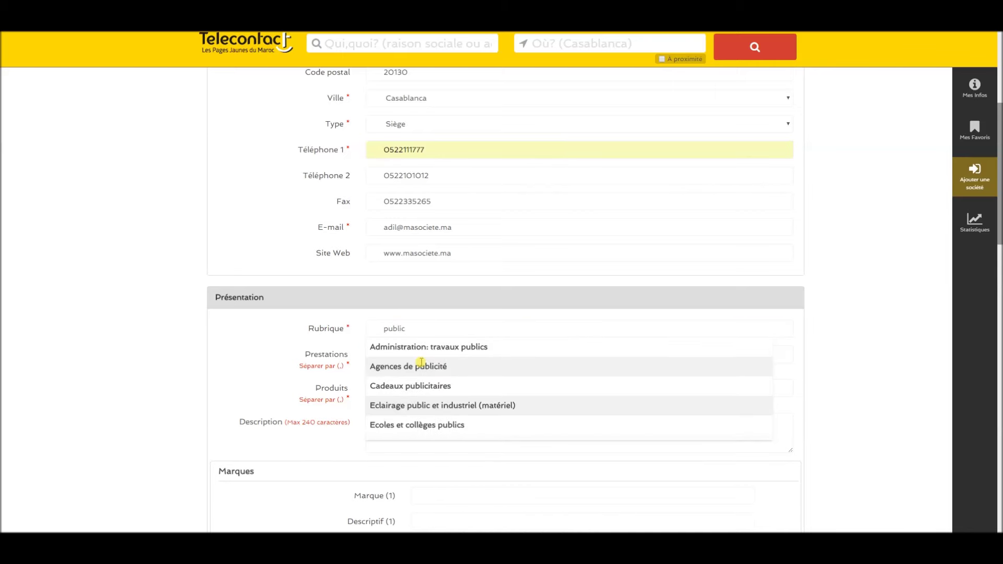
click(421, 362)
click(414, 356)
Enter prestations 'habillage, peinture' and produits 'plv, cadeaux d'entreprise'.
text(habillage, peint)
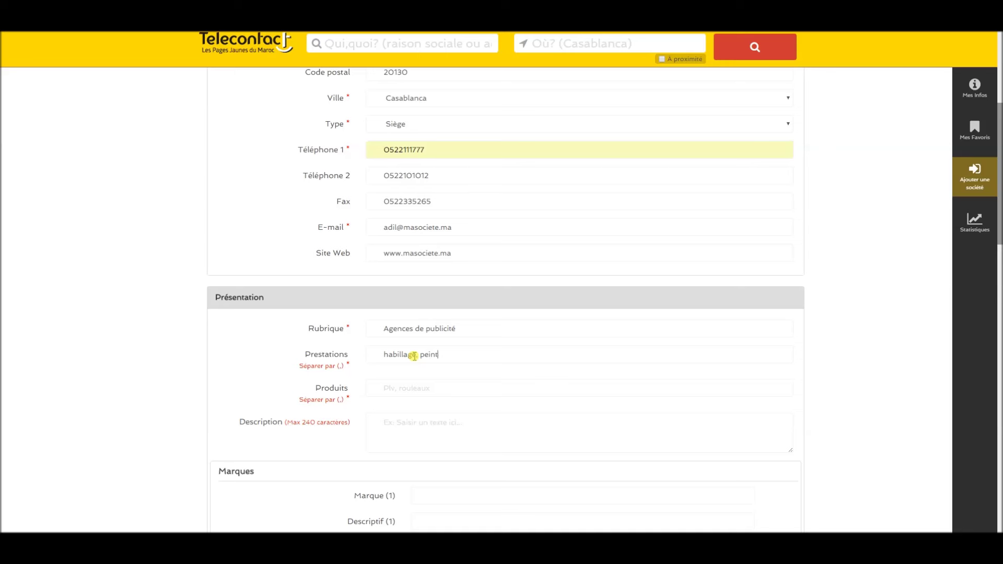
text(ureplv, )
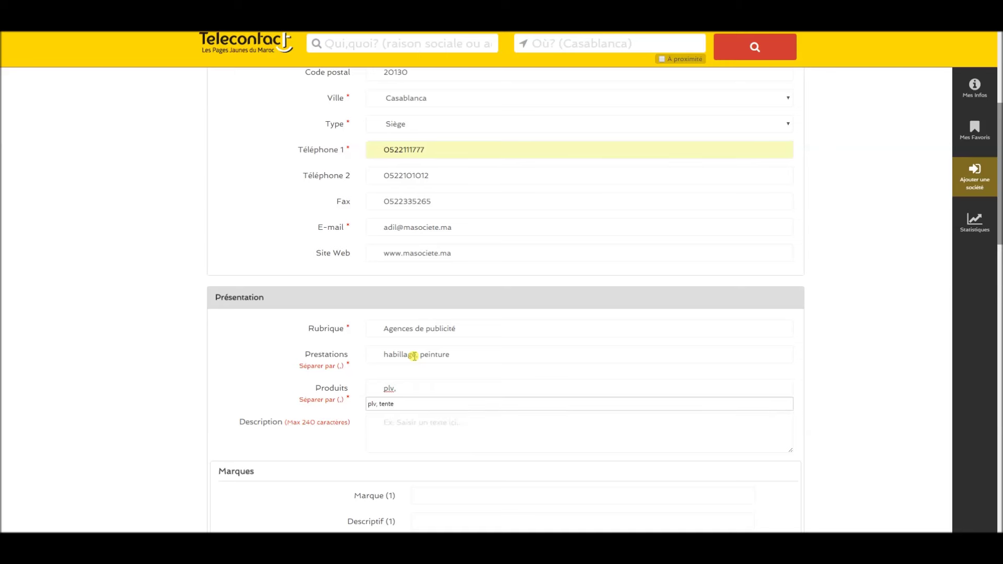
text(cad)
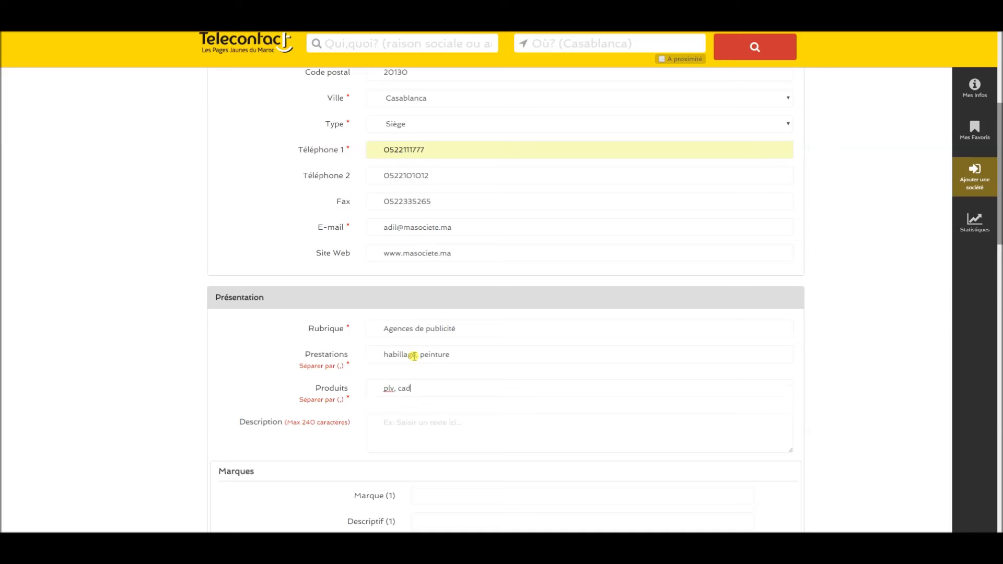
text(eaux d'entreprise)
click(447, 426)
Type the description 'Une agence de communication spécialisée en communication d'entreprise', fixing a typo.
text(Une agenc)
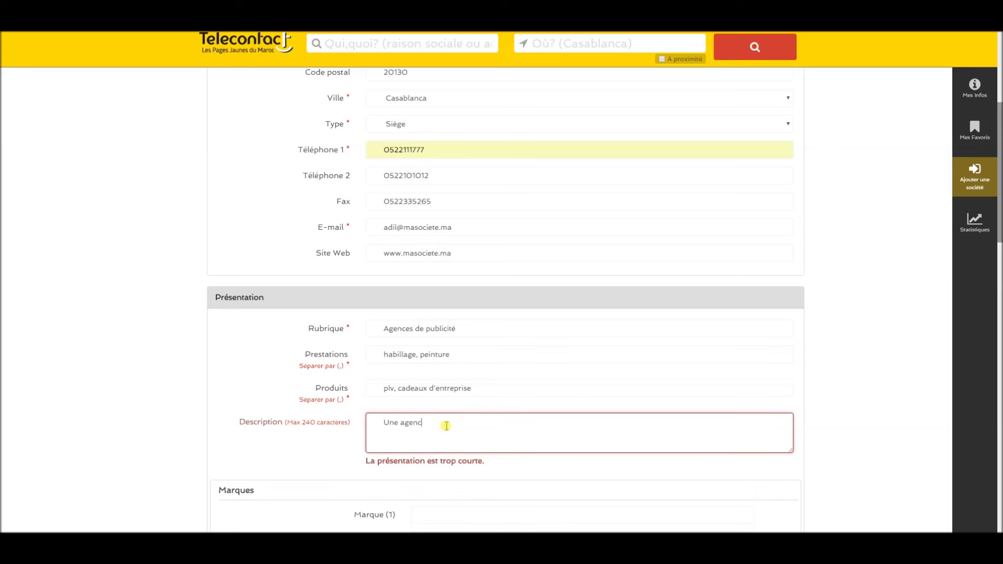
text(e de communication spéxc)
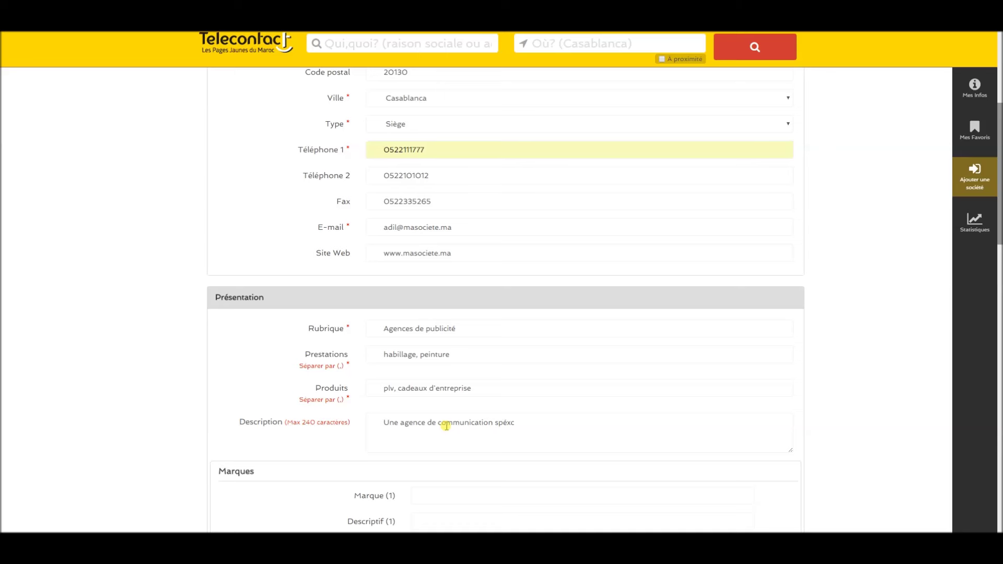
key(BackSpace)
text(ialisée en communication d'entreprise)
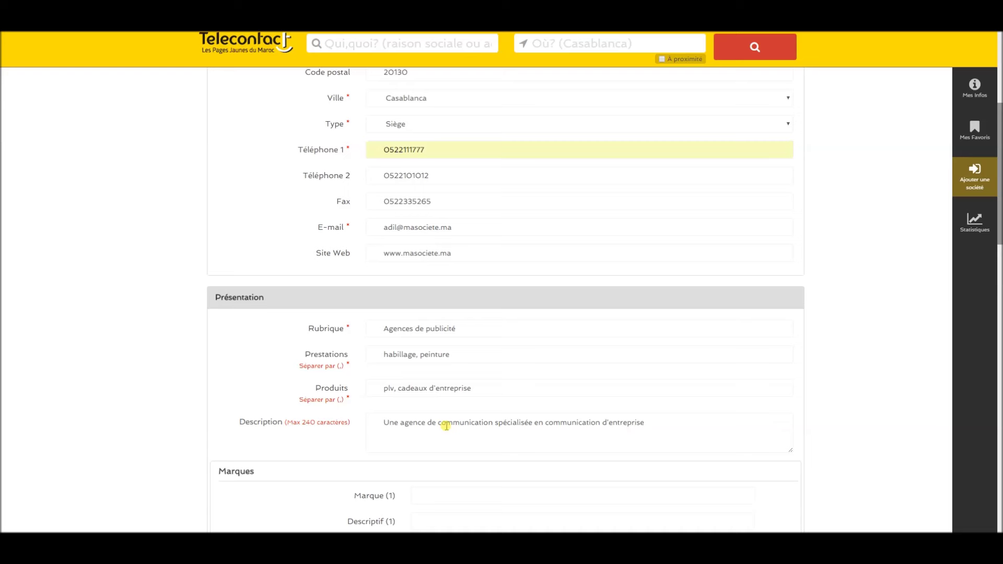
Add brand marque1 with description 'description de la marque' as Fournisseur.
scroll(442, 377, down, 3)
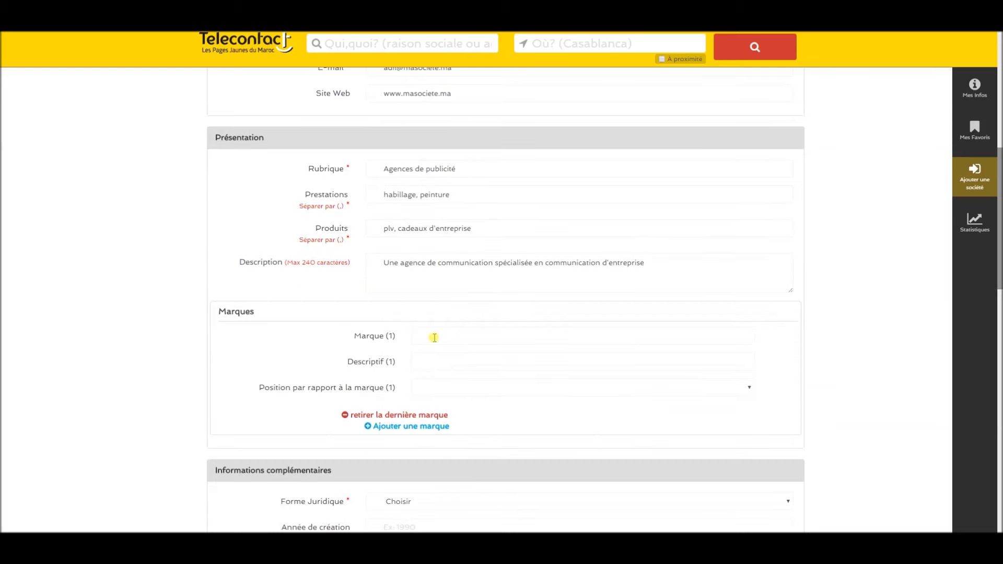
click(433, 337)
text(marque1)
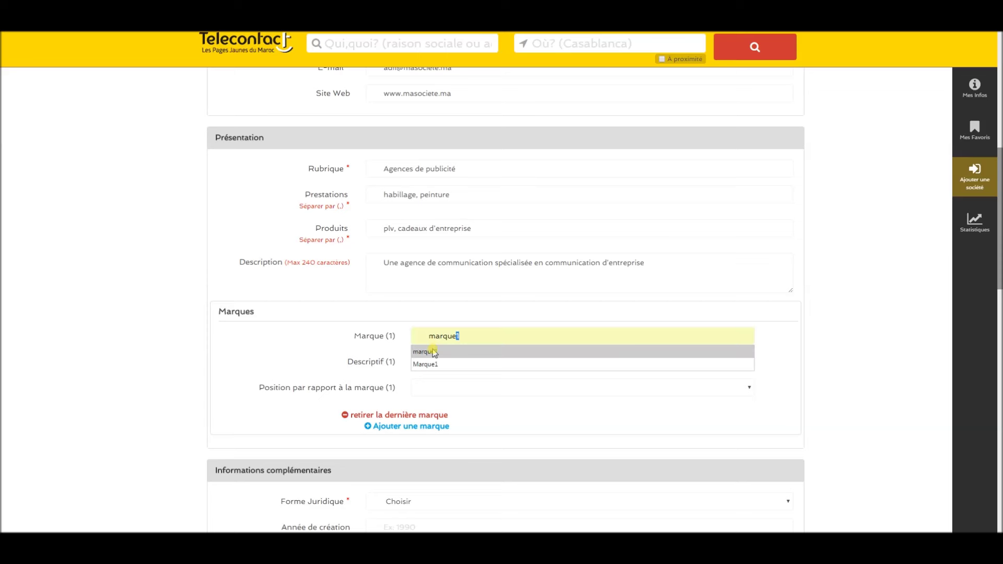
click(432, 352)
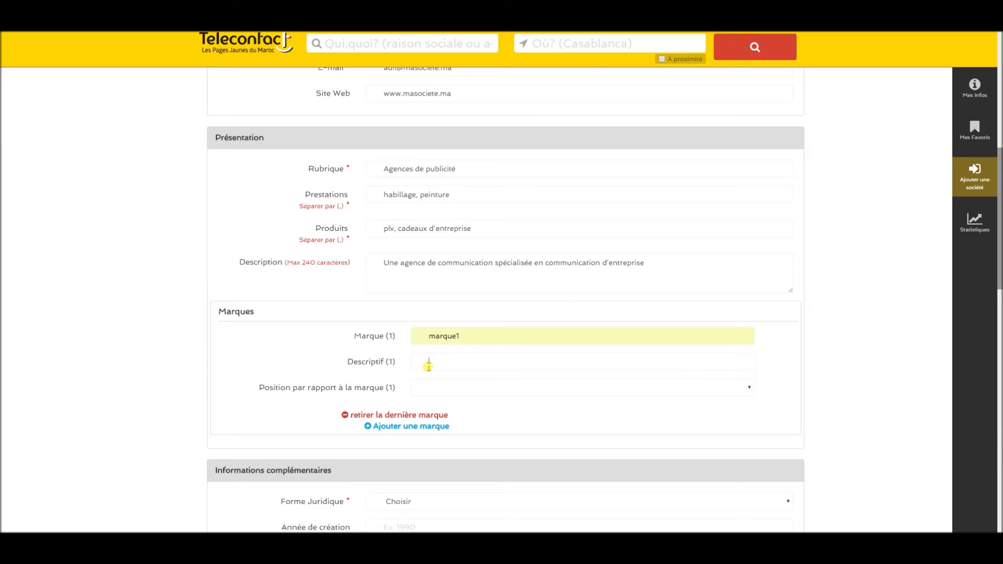
text(description de la marque1)
click(425, 387)
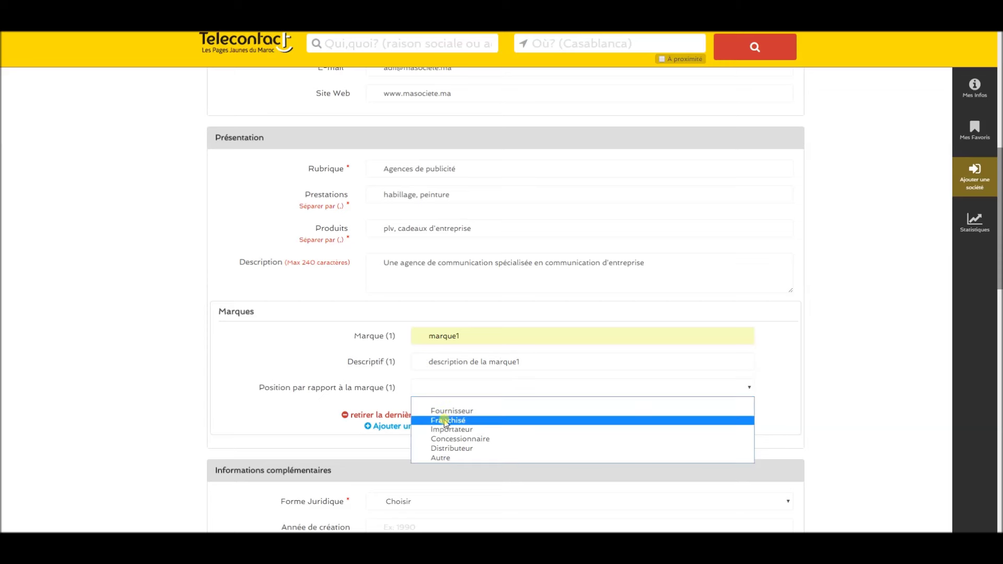
click(444, 412)
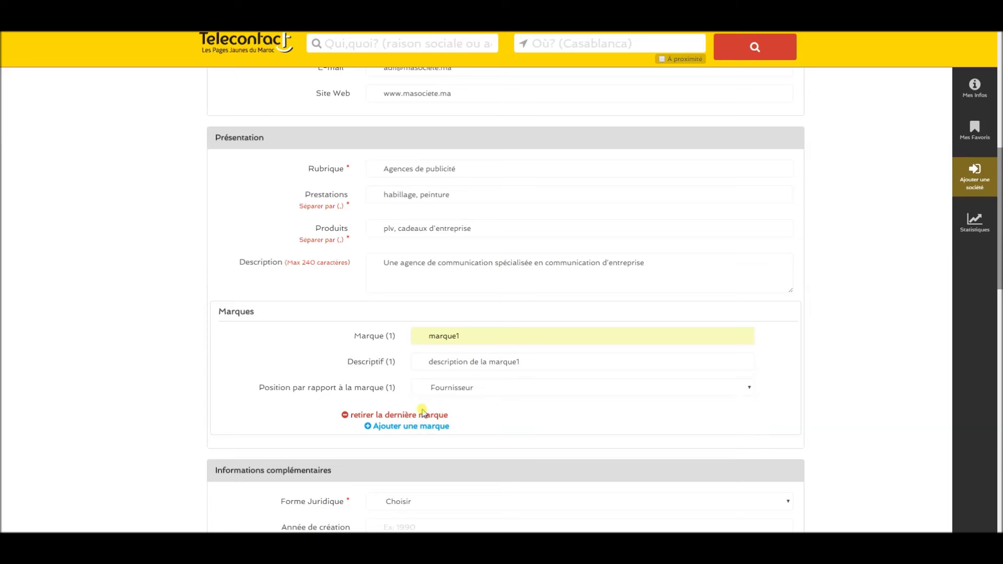
Add a second brand, marque2, with description 'description de la marque' as Importateur.
click(423, 426)
text(marque)
click(453, 437)
click(453, 439)
text(de)
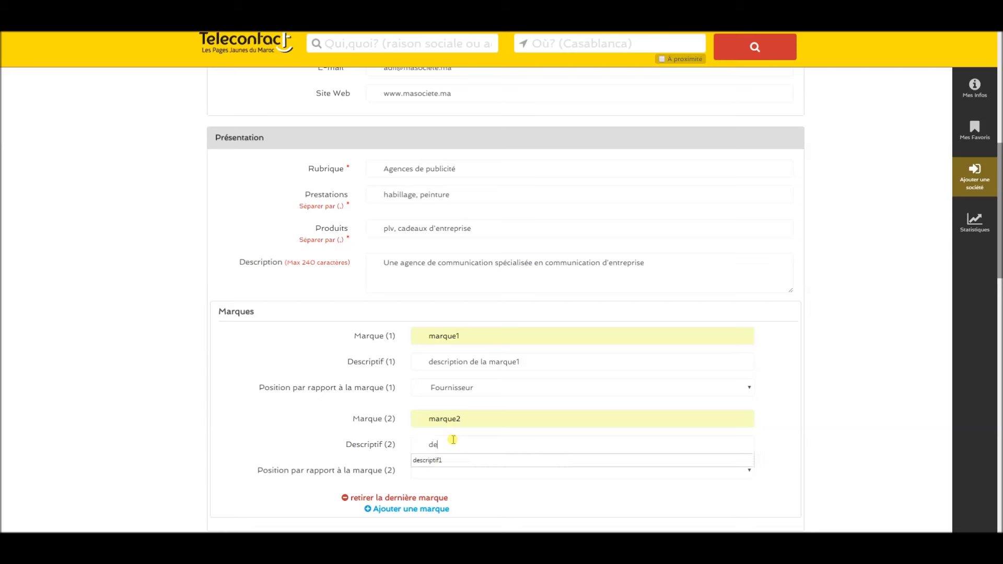
text(scription de la)
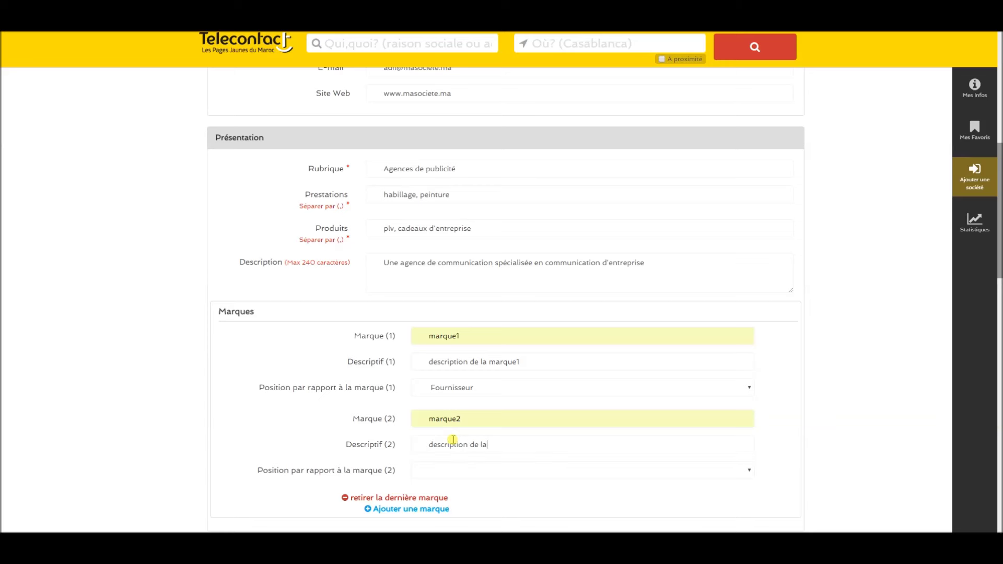
text( marque 2)
click(421, 472)
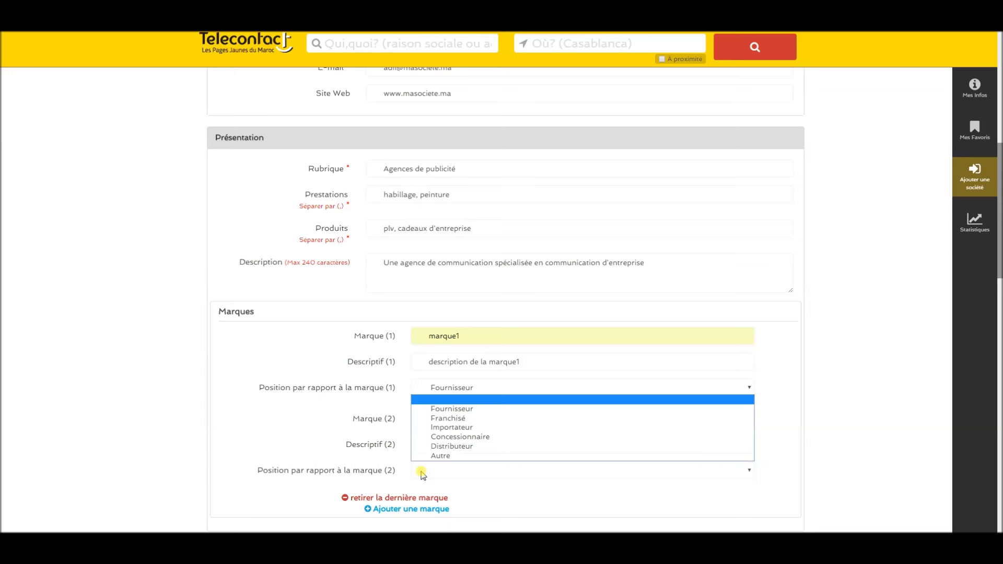
click(450, 428)
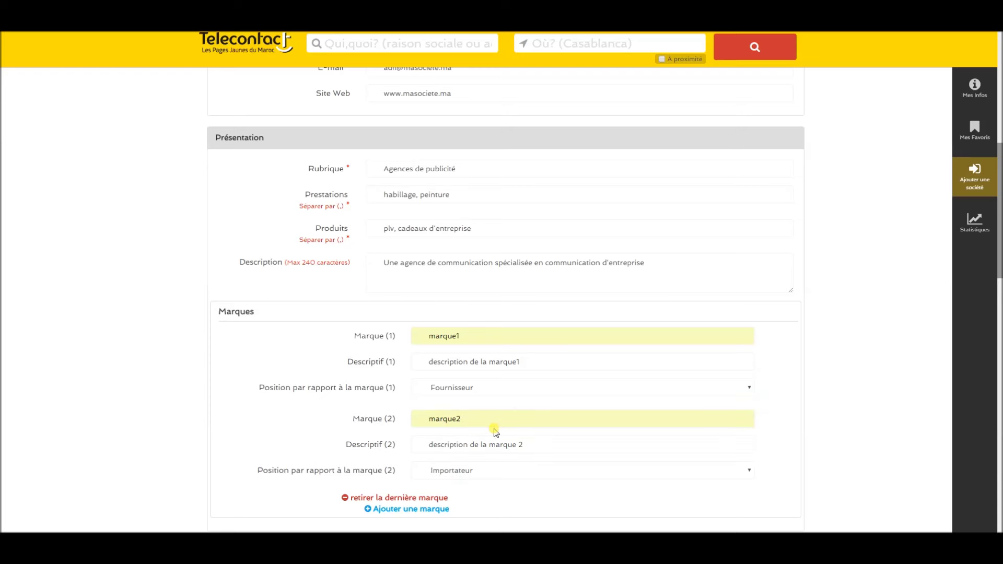
Set legal form S.a.r.l., creation year 1998 and capital 100000.
scroll(253, 433, down, 4)
click(446, 389)
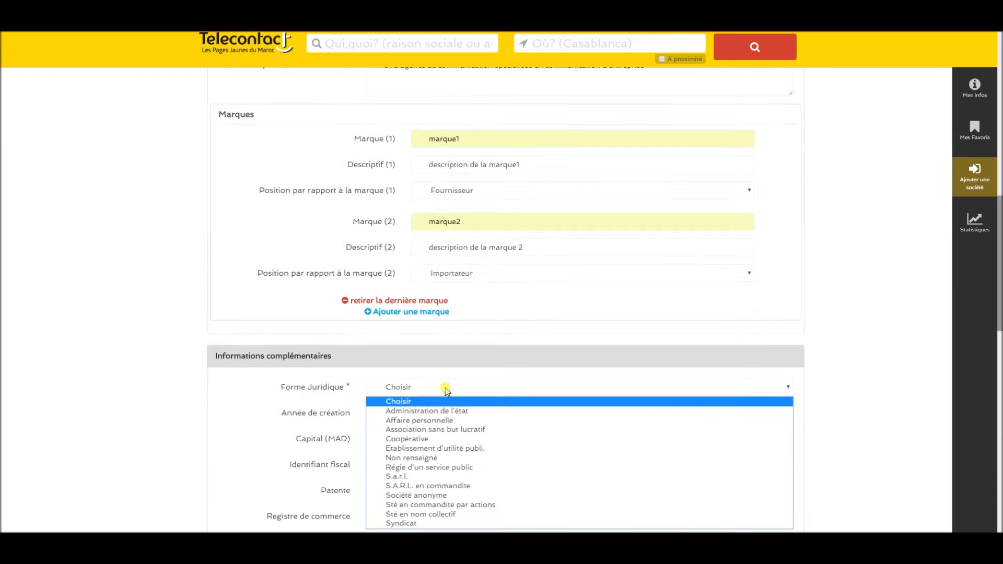
click(429, 477)
click(407, 414)
text(100000)
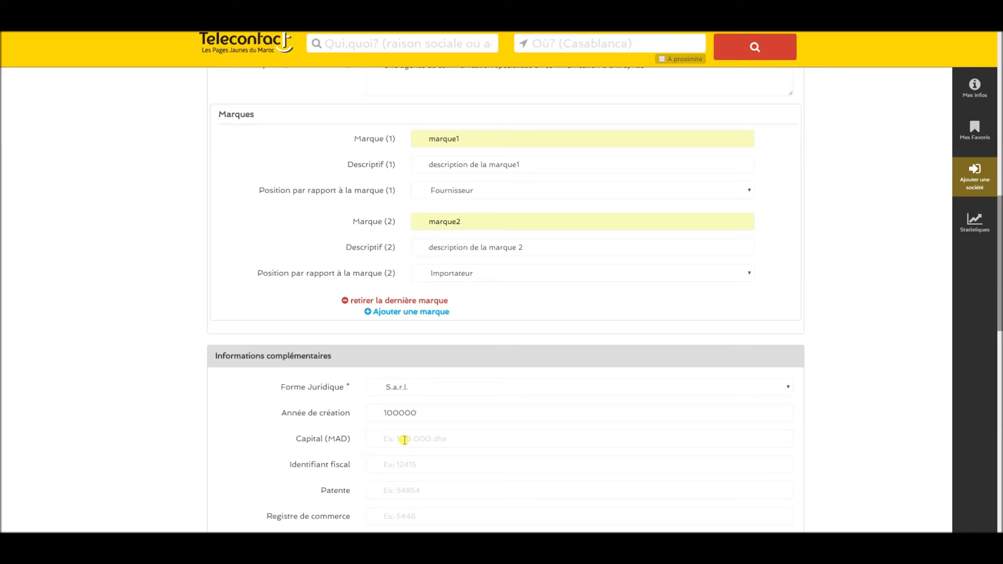
drag(424, 413, 107, 414)
text(1)
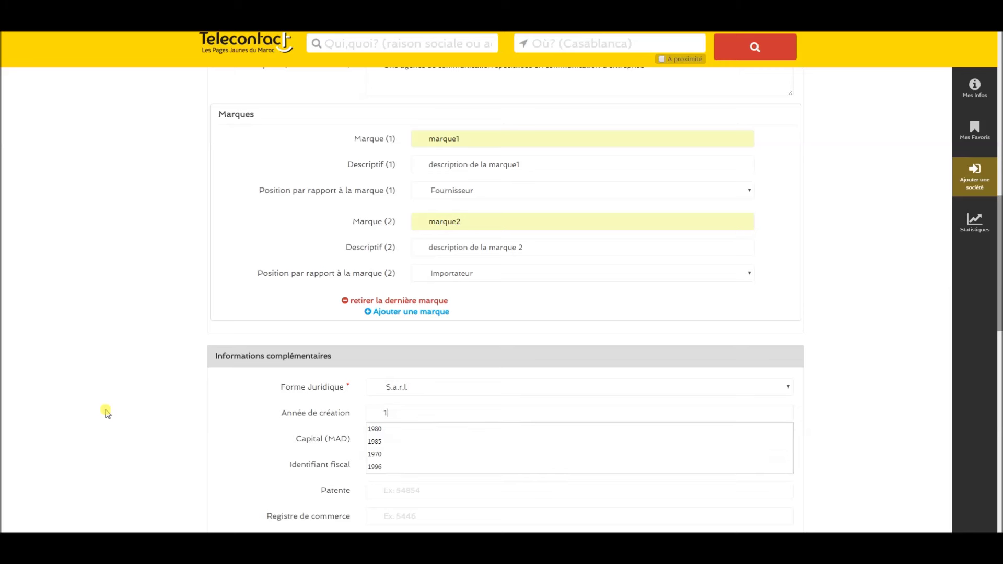
text(998)
click(417, 440)
text(100000)
Enter the fiscal identifier, patente number and commercial register number.
click(426, 465)
text(12541)
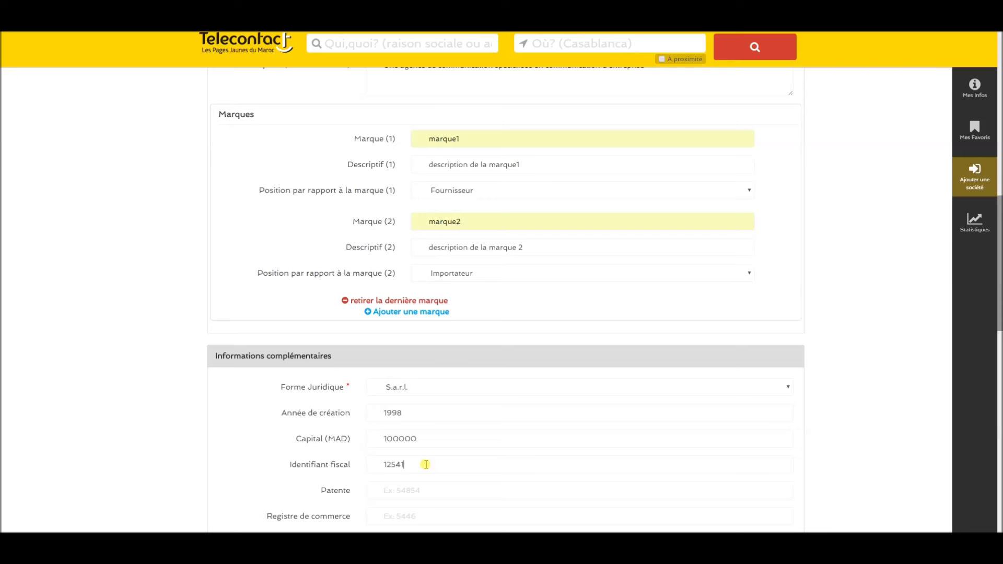
click(434, 488)
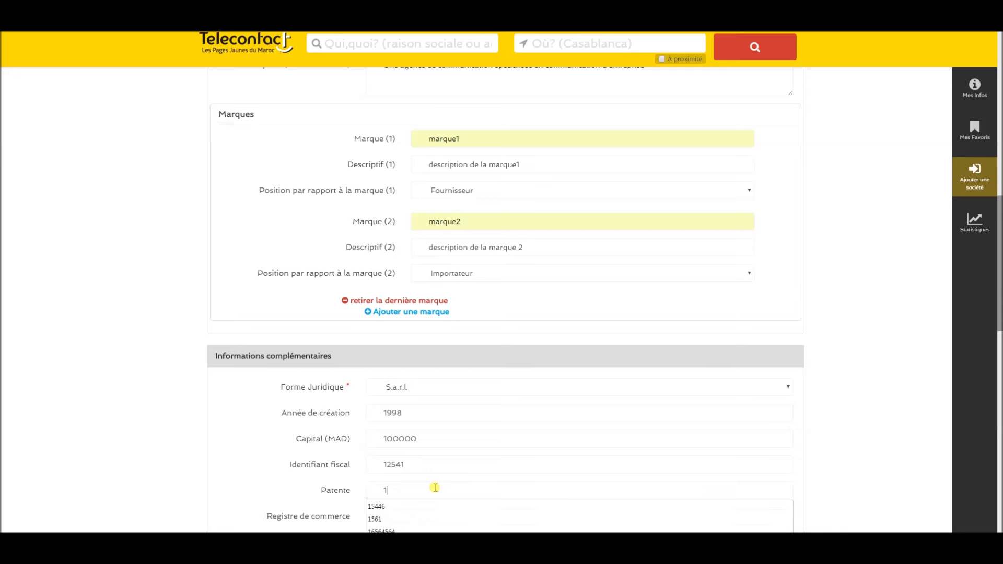
scroll(431, 481, down, 2)
click(410, 407)
text(85748)
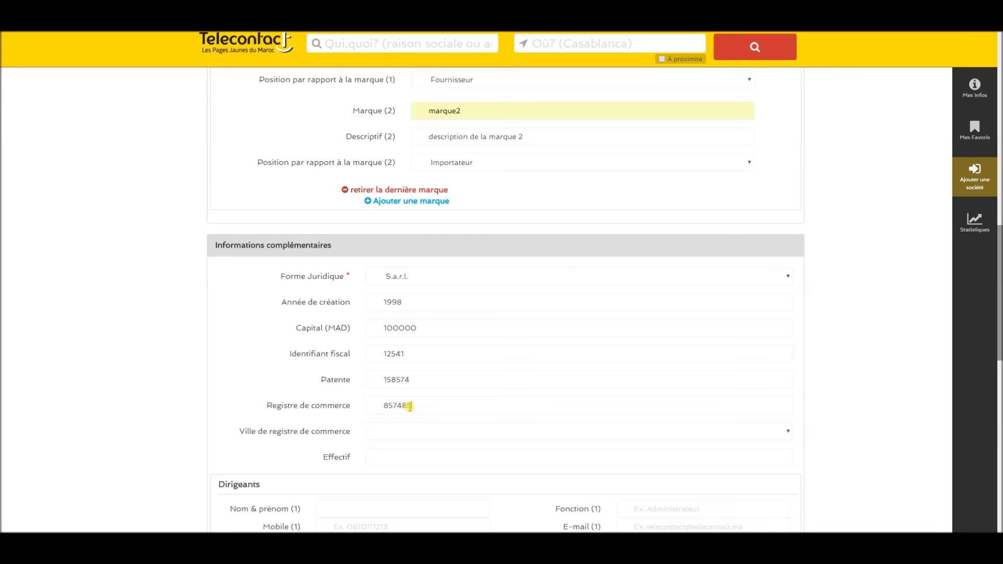
Choose Casablanca as register city, set headcount 10, and begin the executive's full name.
click(409, 436)
key(c)
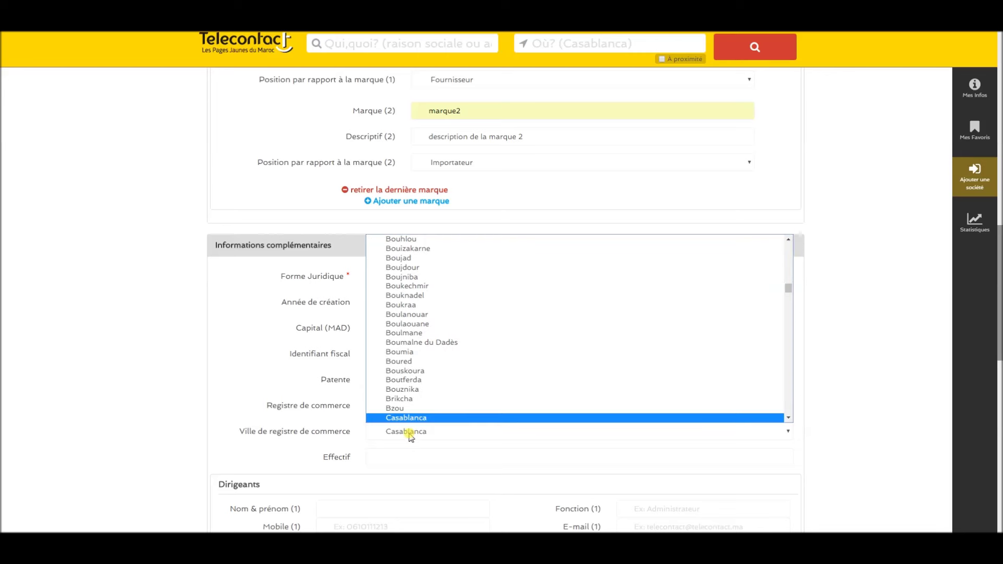
click(410, 417)
click(400, 457)
text(10)
click(347, 508)
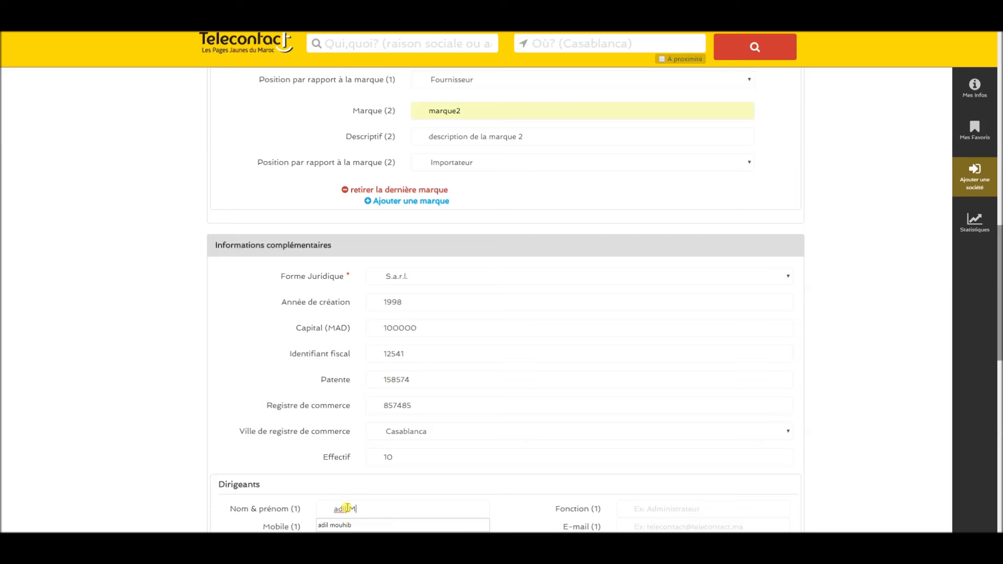
Finish the executive's name, set fonction PDG, and enter their mobile number and e-mail.
scroll(560, 409, down, 1)
click(671, 450)
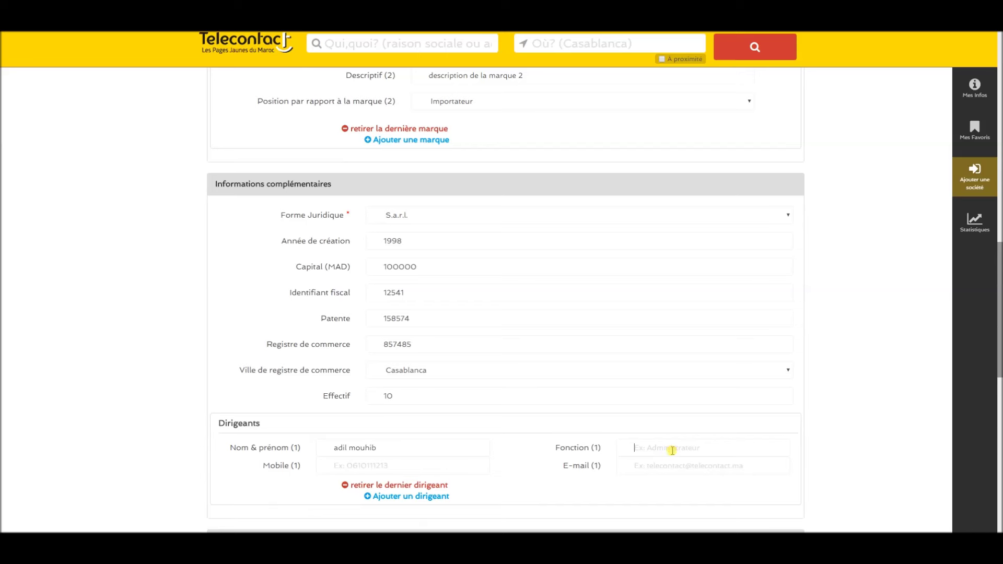
text(PDG)
click(392, 465)
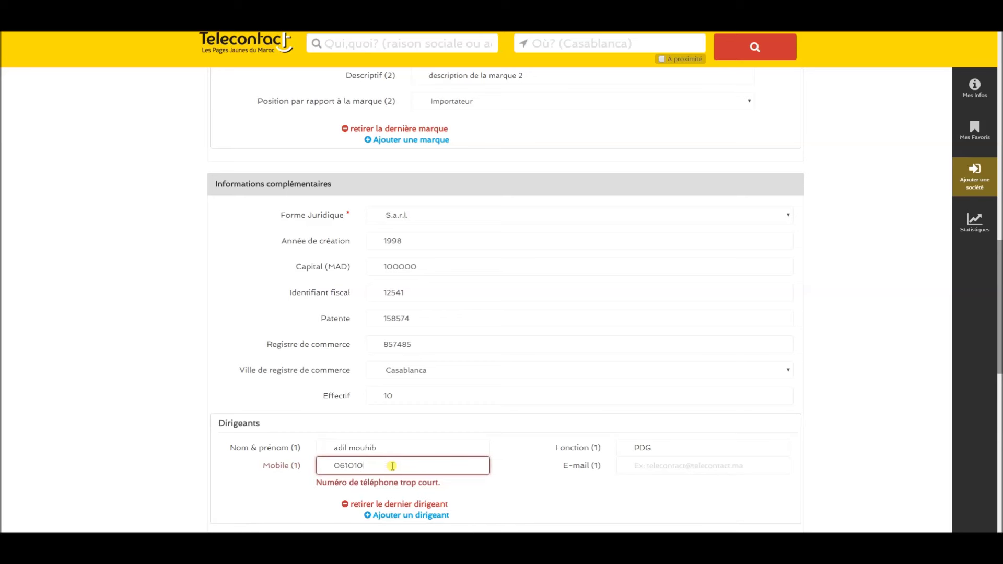
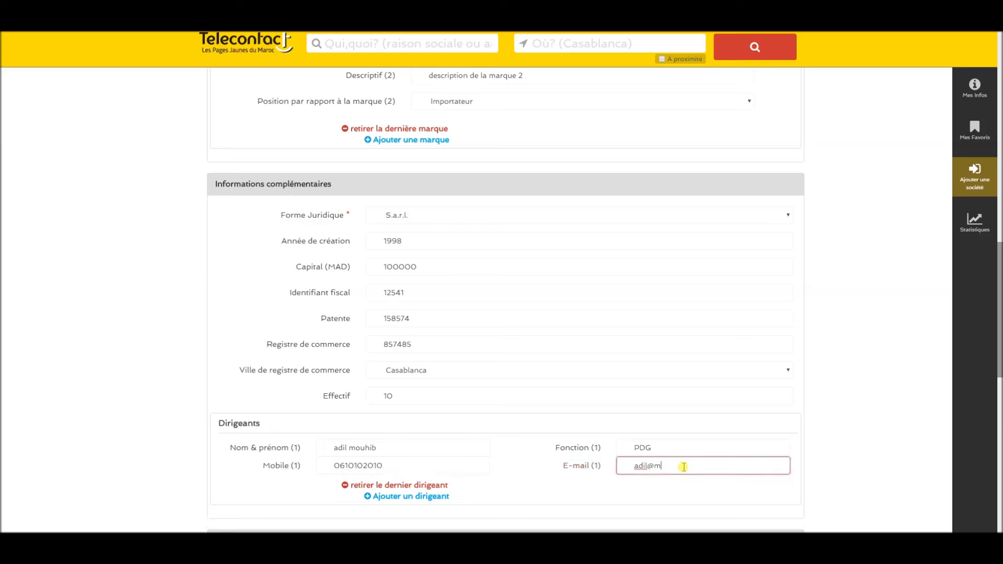
Adjust the map marker, accept the data consent terms and submit the company listing.
scroll(460, 421, down, 2)
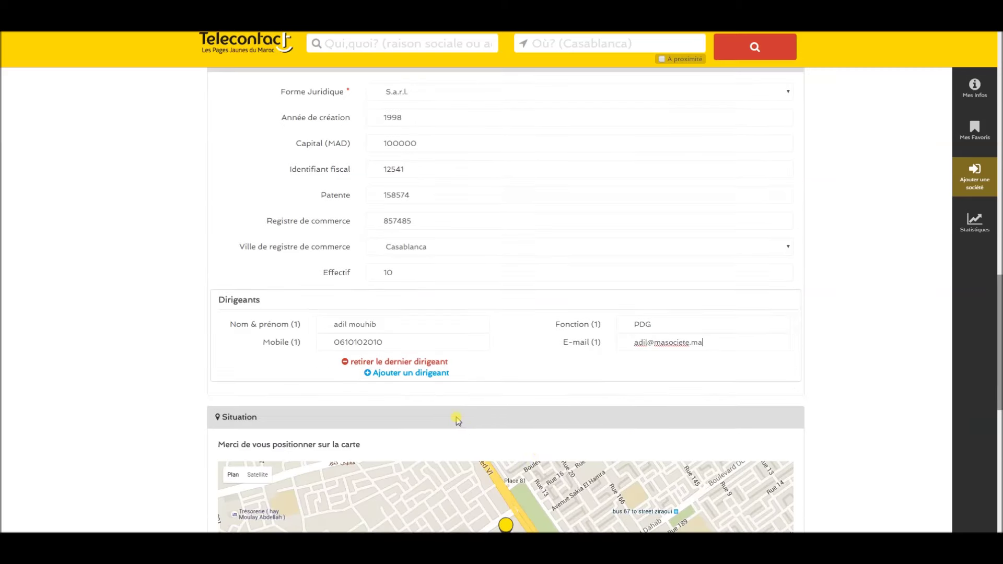
scroll(451, 400, down, 2)
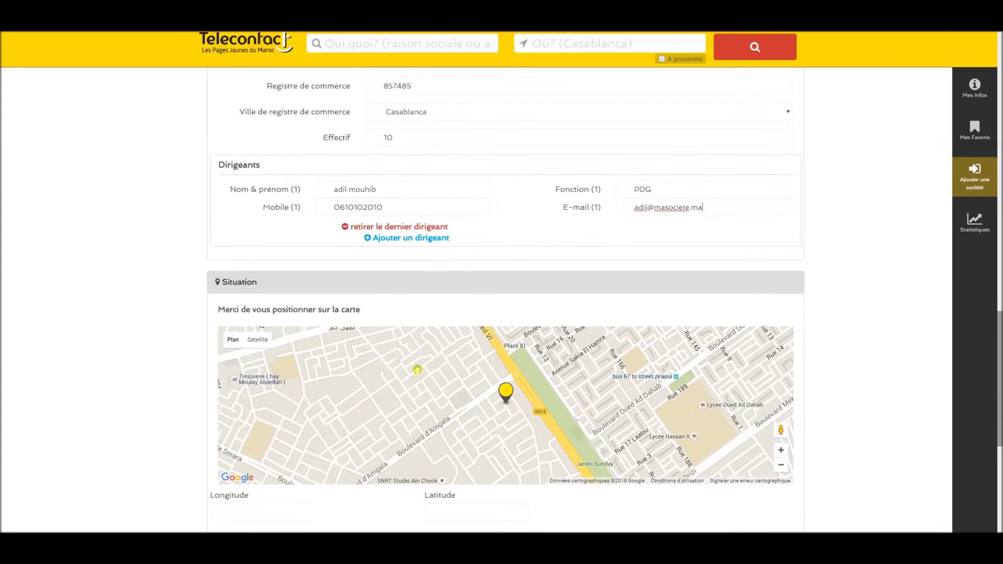
scroll(220, 479, down, 3)
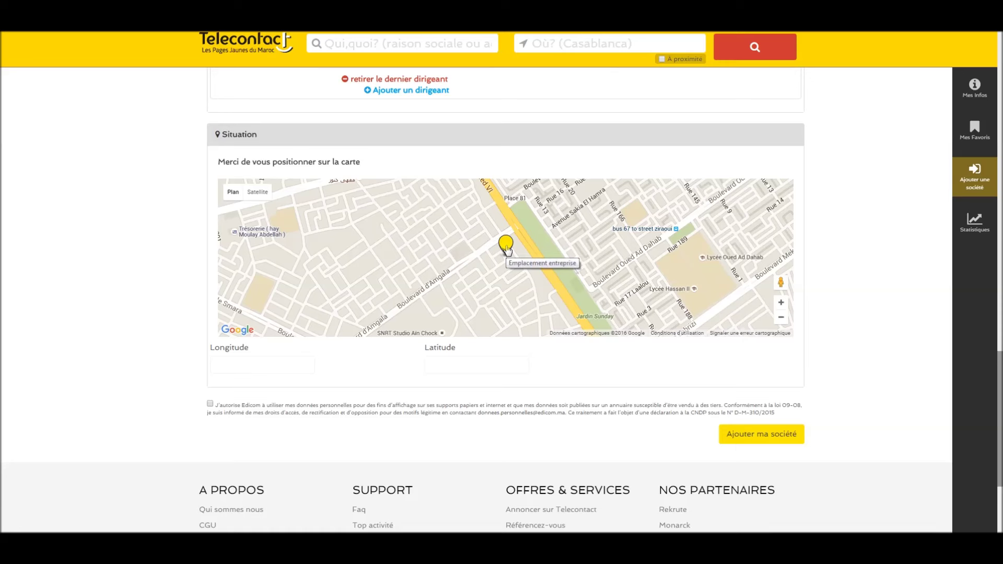
drag(506, 249, 506, 253)
click(391, 405)
click(772, 439)
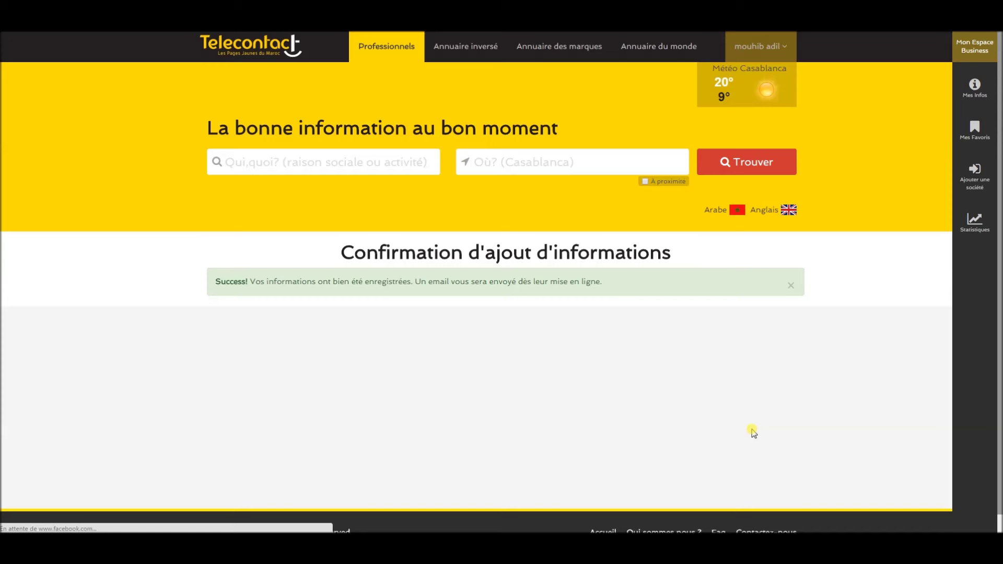